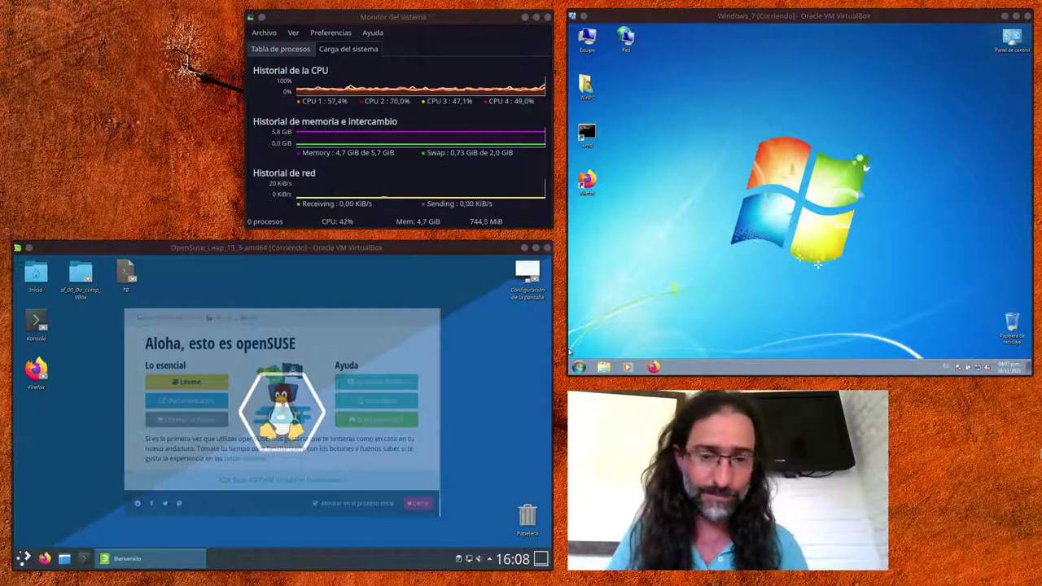
# Step: Review the OpenSuse_Leap_15_3-amd64 machine's Adapter 1 network settings in VirtualBox Manager, including the attachment modes and available host interfaces, without changing them
pyautogui.moveTo(1007, 580)
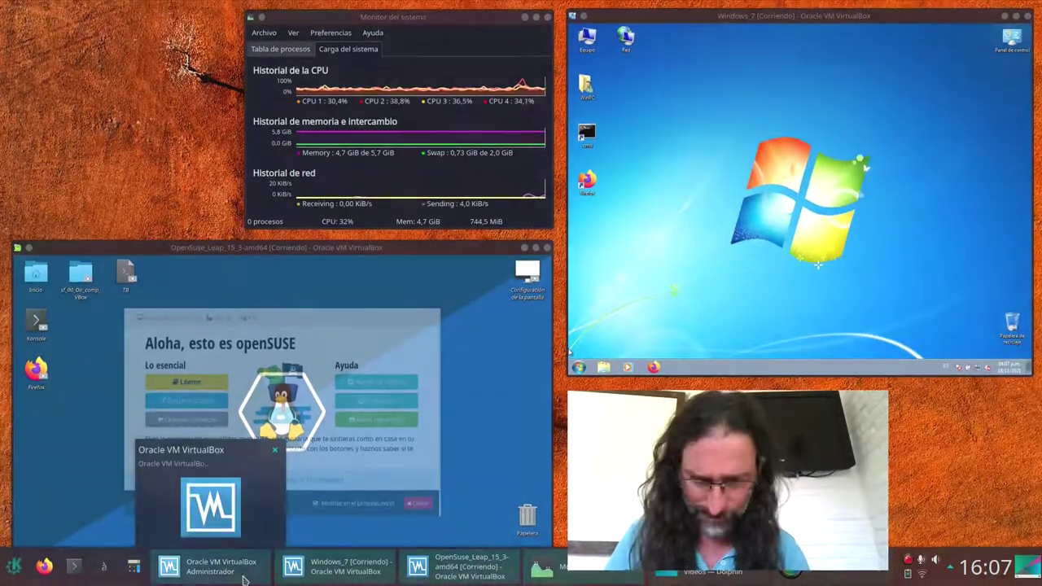
pyautogui.click(243, 578)
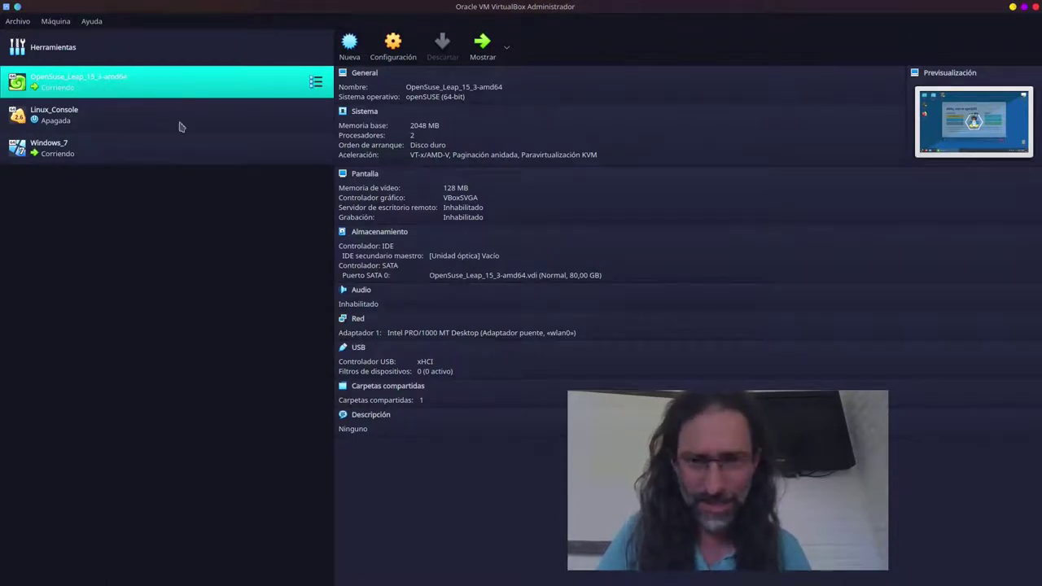
pyautogui.click(360, 320)
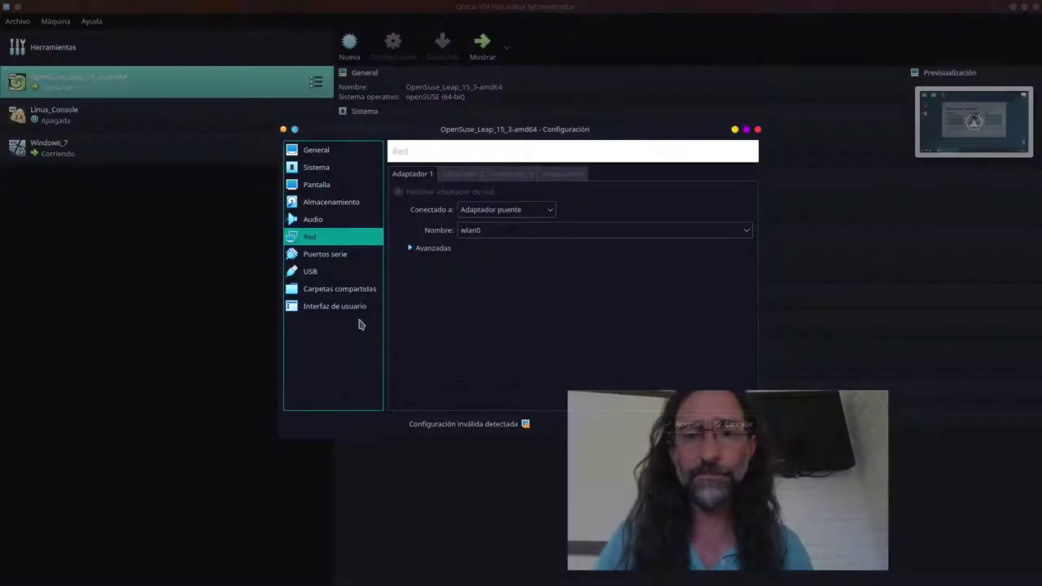
pyautogui.click(492, 210)
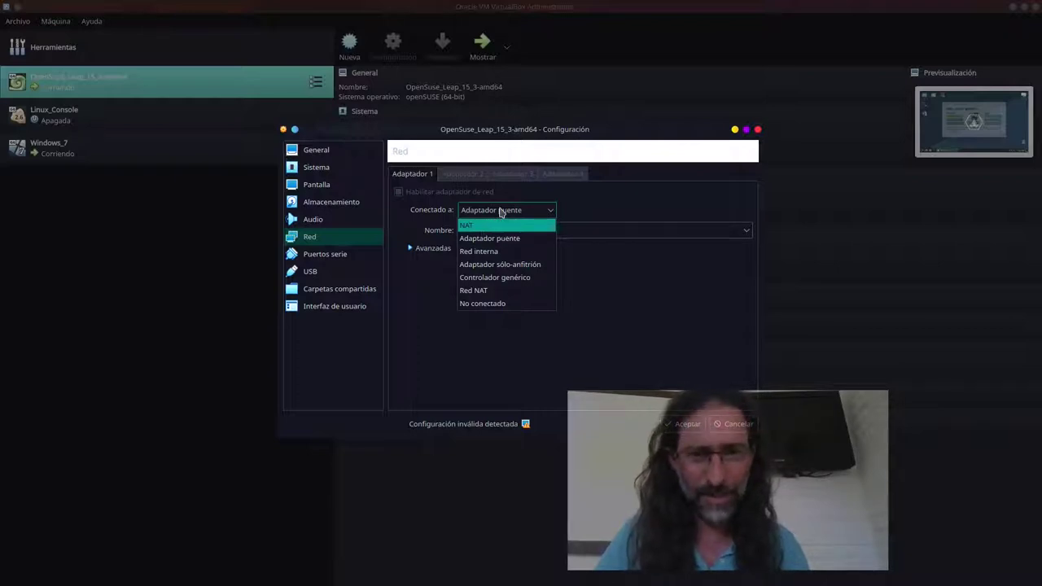
pyautogui.click(501, 212)
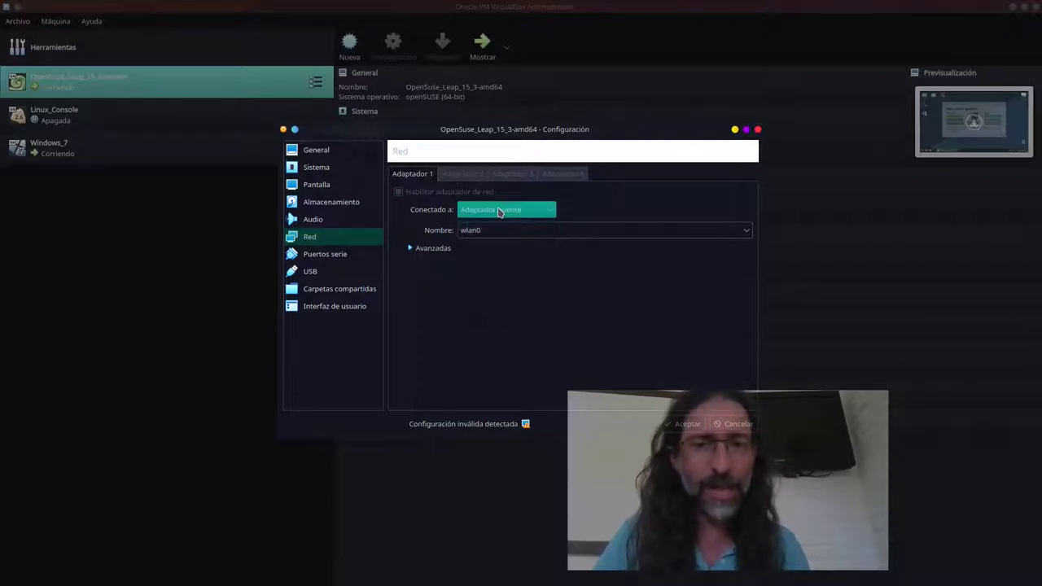
pyautogui.click(501, 212)
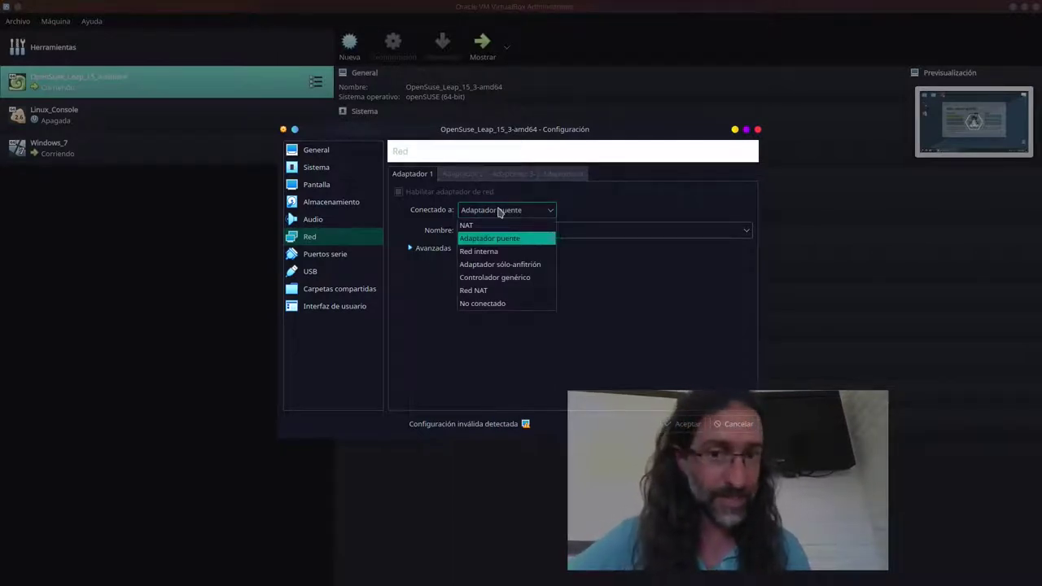
pyautogui.click(501, 211)
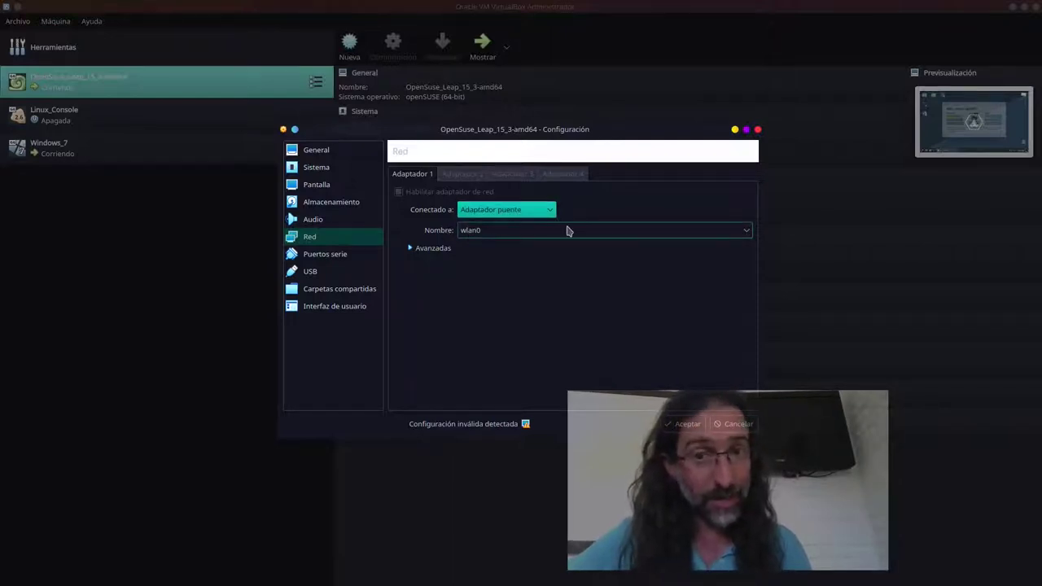
pyautogui.click(745, 236)
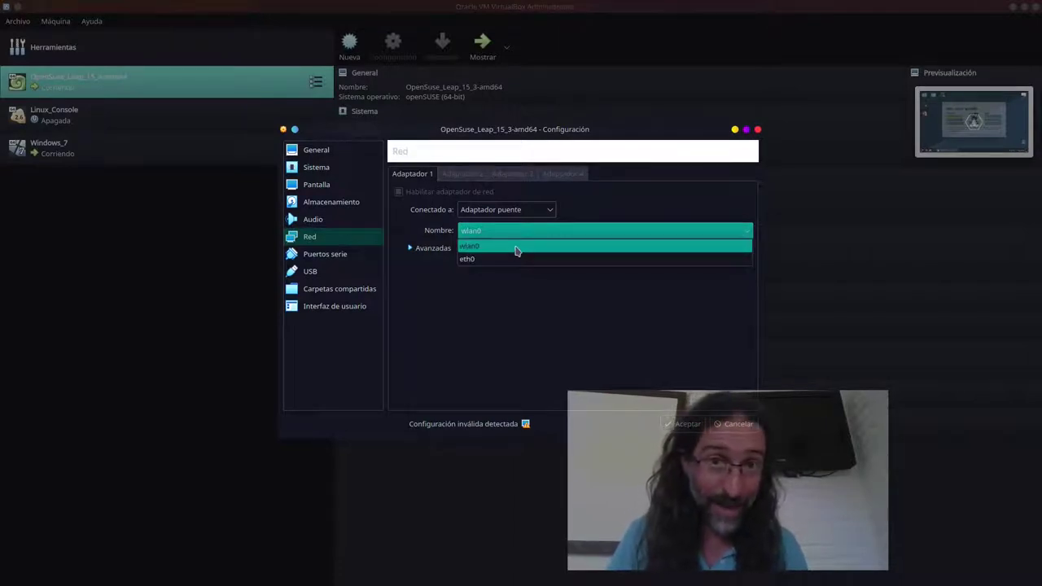
pyautogui.click(504, 313)
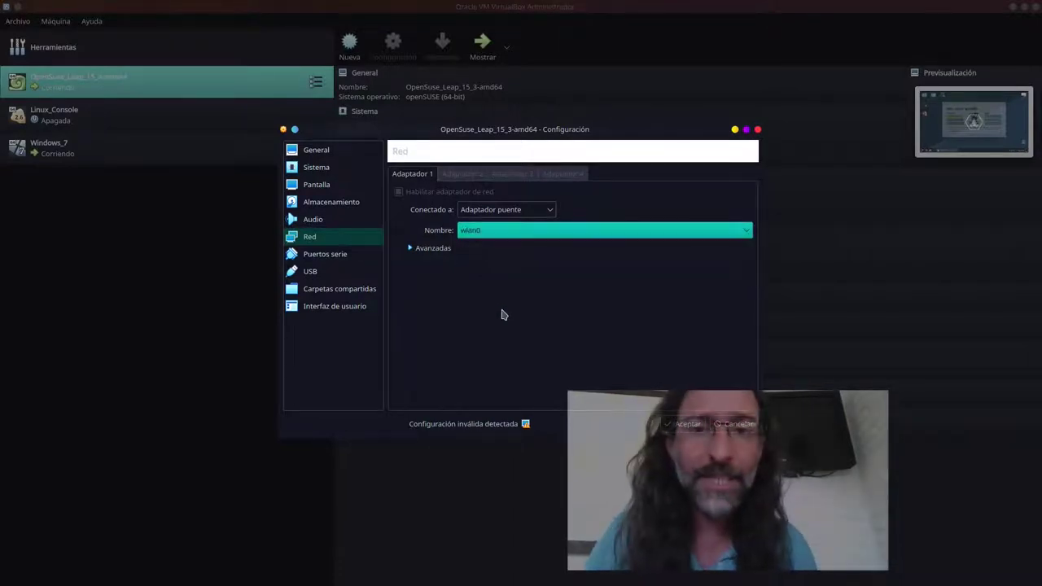
pyautogui.click(758, 130)
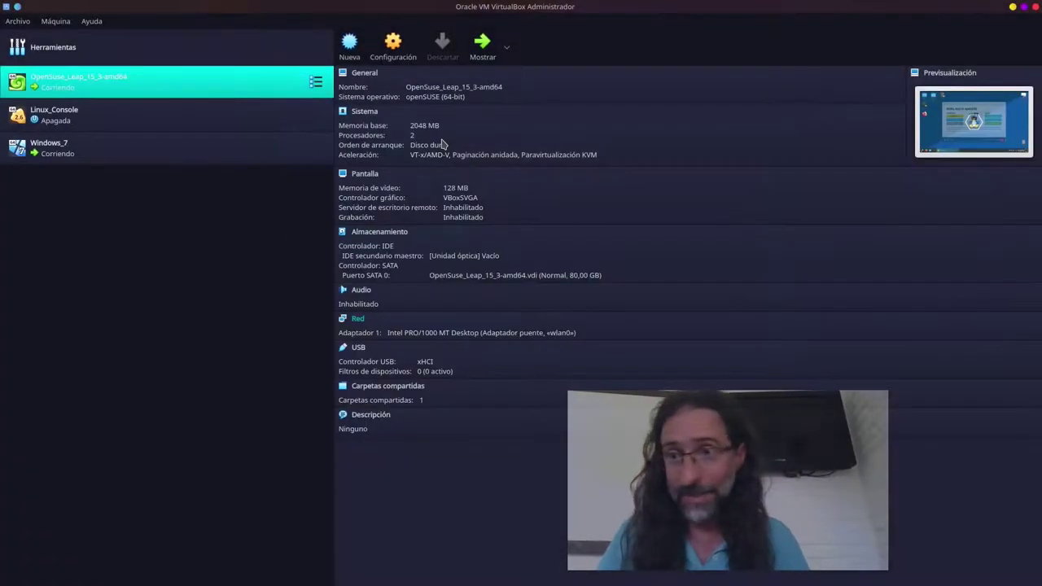
# Step: Review the Windows_7 machine's Adapter 1 network attachment settings without changing them, and minimize the VirtualBox Manager window
pyautogui.click(137, 147)
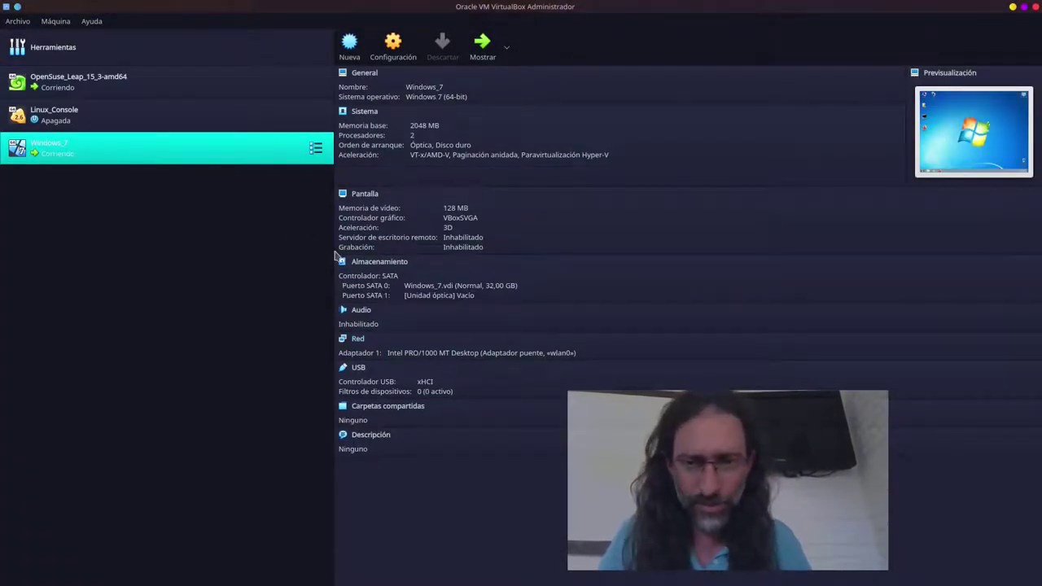
pyautogui.click(361, 341)
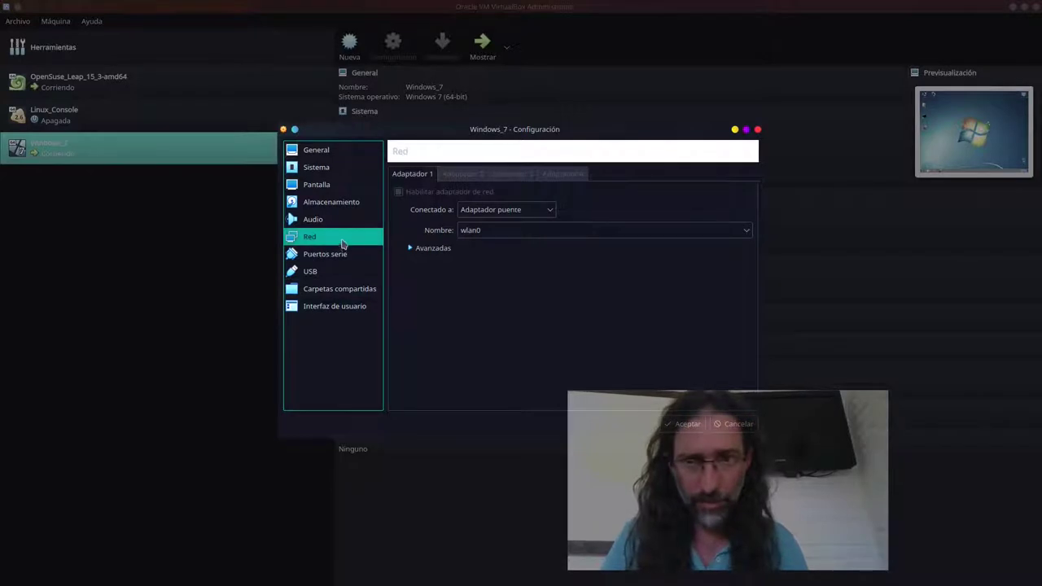
pyautogui.click(511, 211)
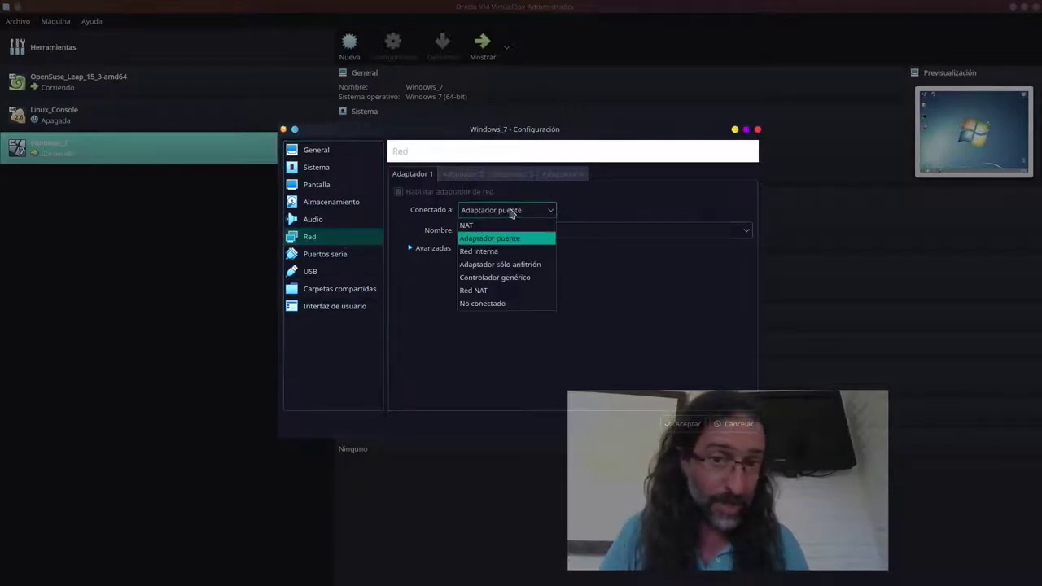
pyautogui.click(506, 210)
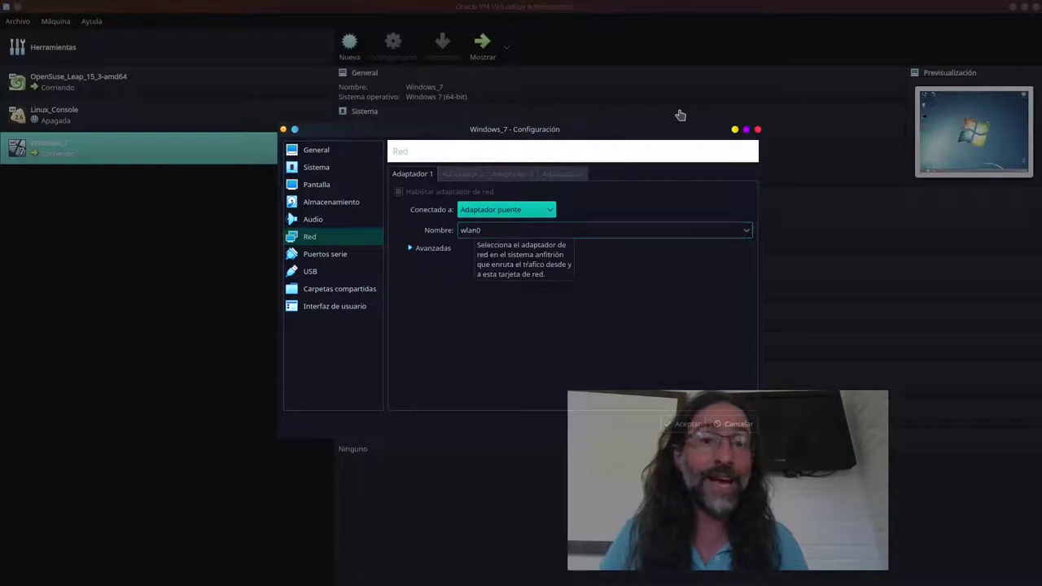
pyautogui.click(758, 130)
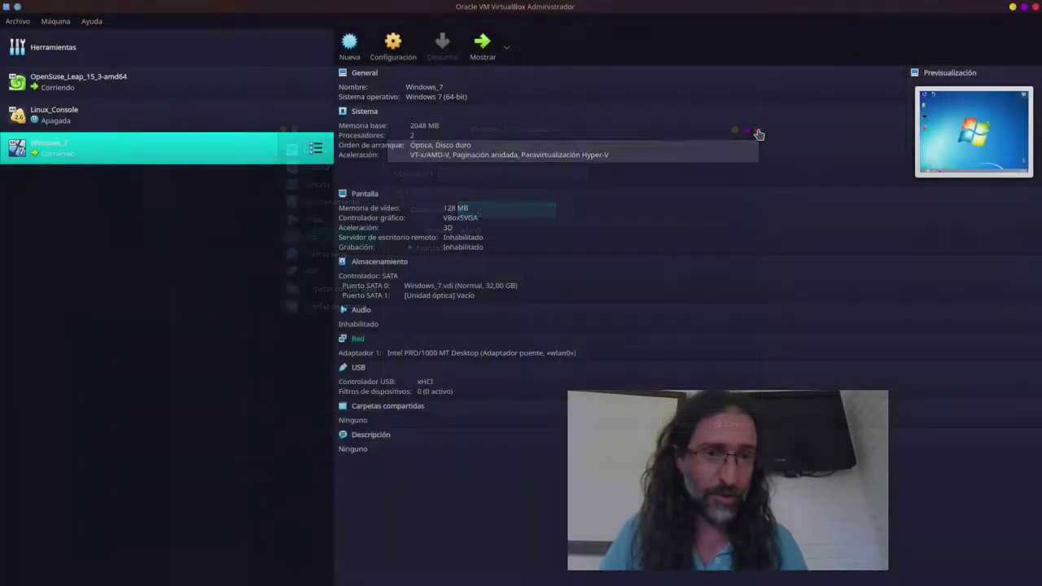
pyautogui.moveTo(922, 578)
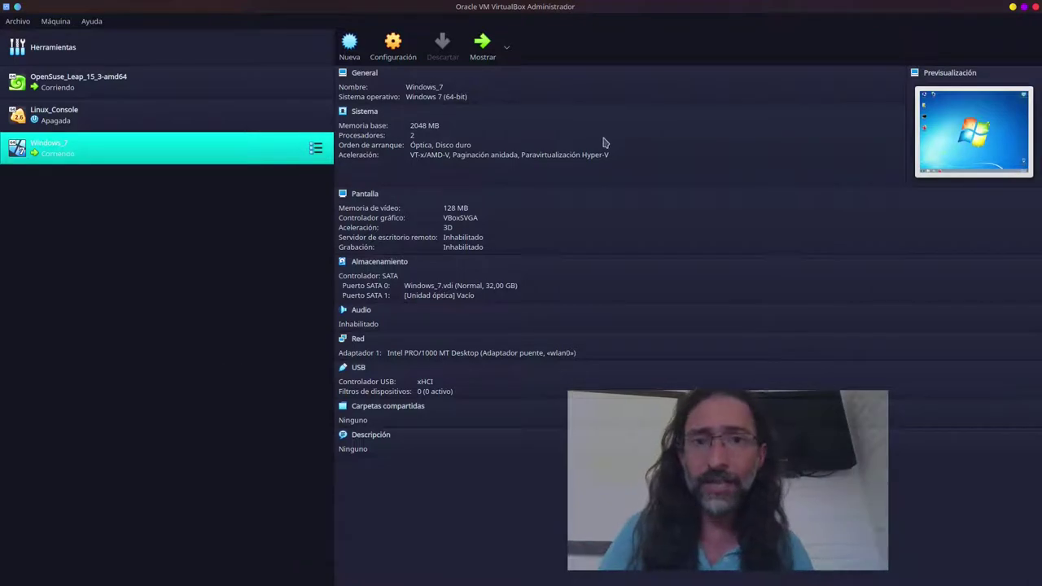
pyautogui.click(1013, 8)
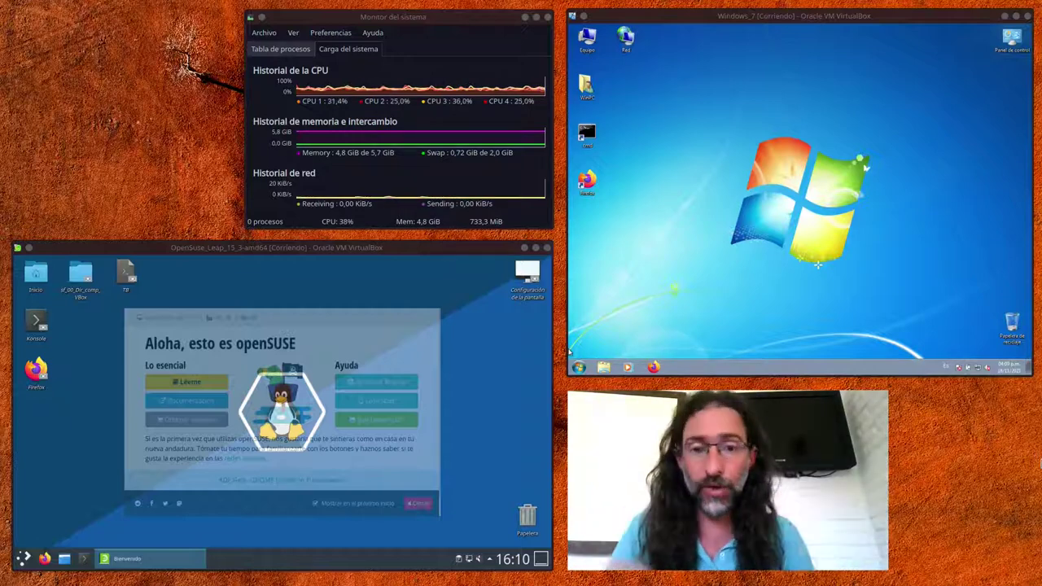
pyautogui.moveTo(794, 583)
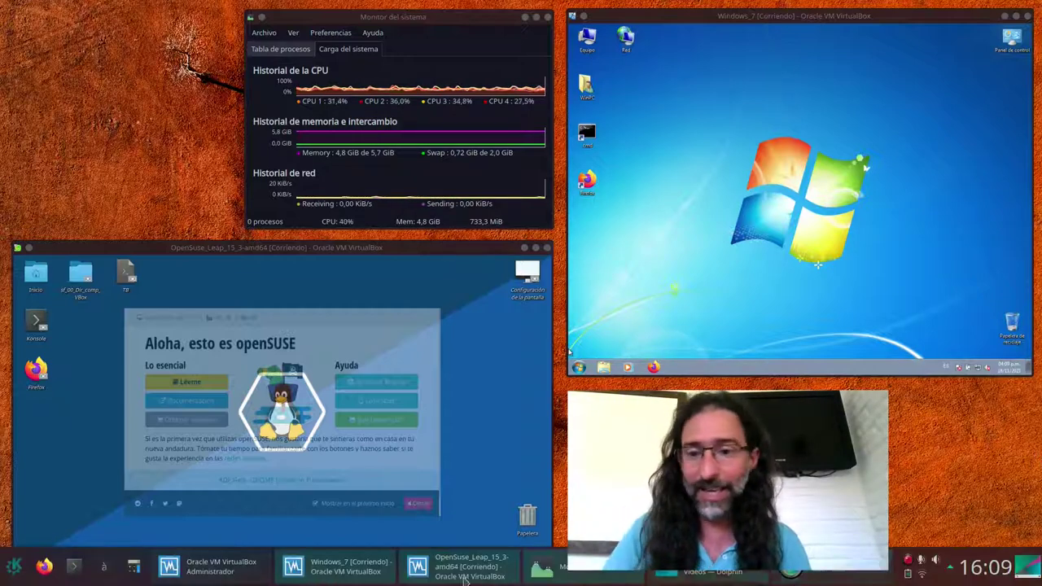
pyautogui.click(14, 568)
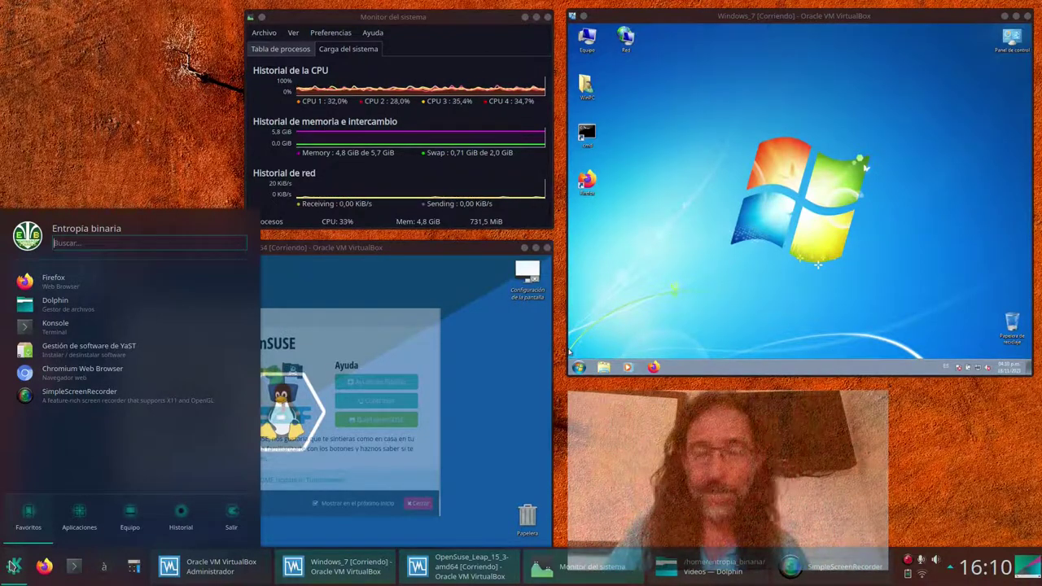
pyautogui.click(44, 134)
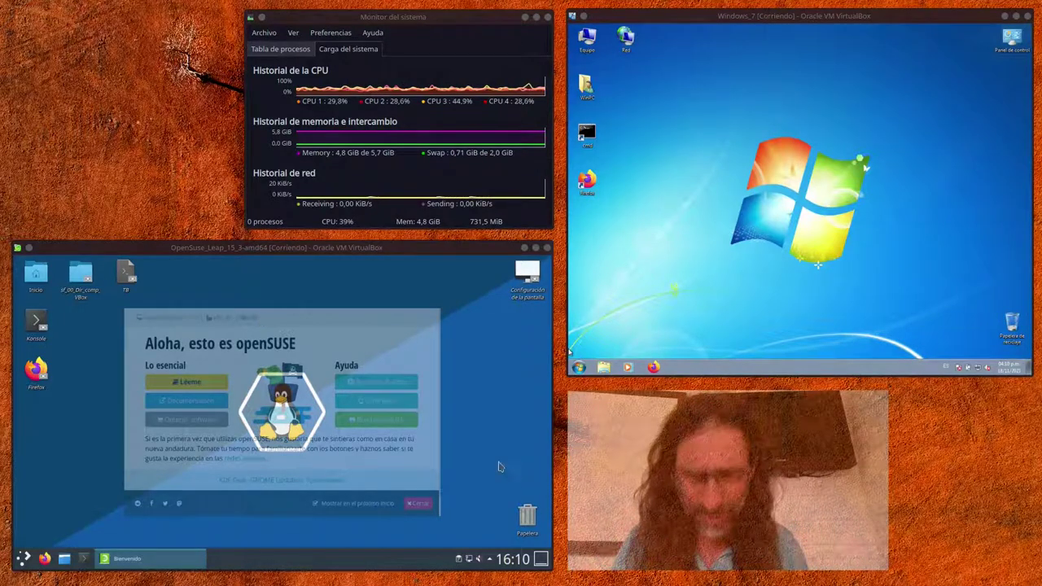
# Step: Inspect the details and speed graph of the active eth0 connection in the openSUSE guest
pyautogui.click(468, 562)
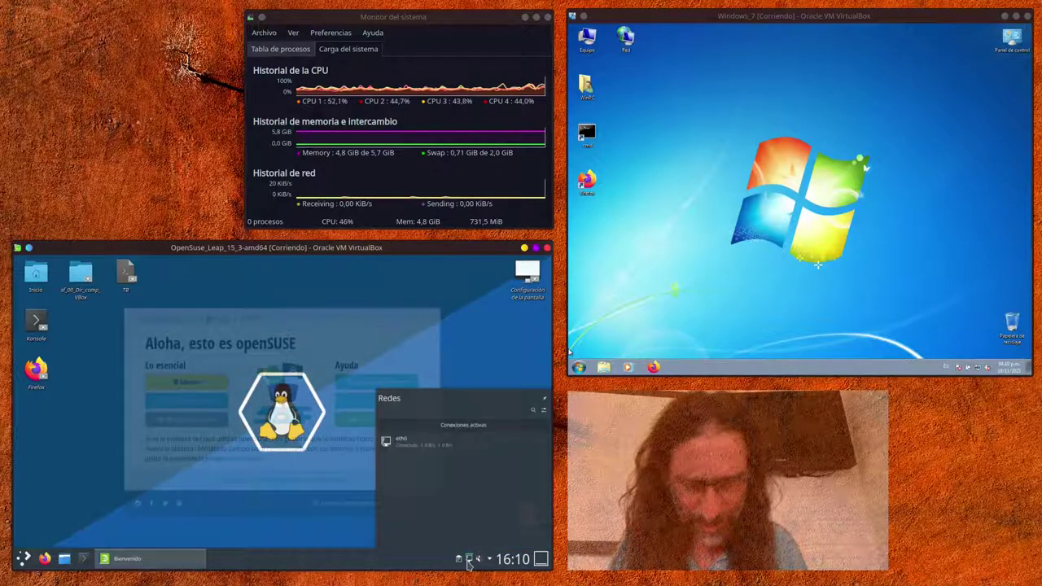
pyautogui.click(501, 447)
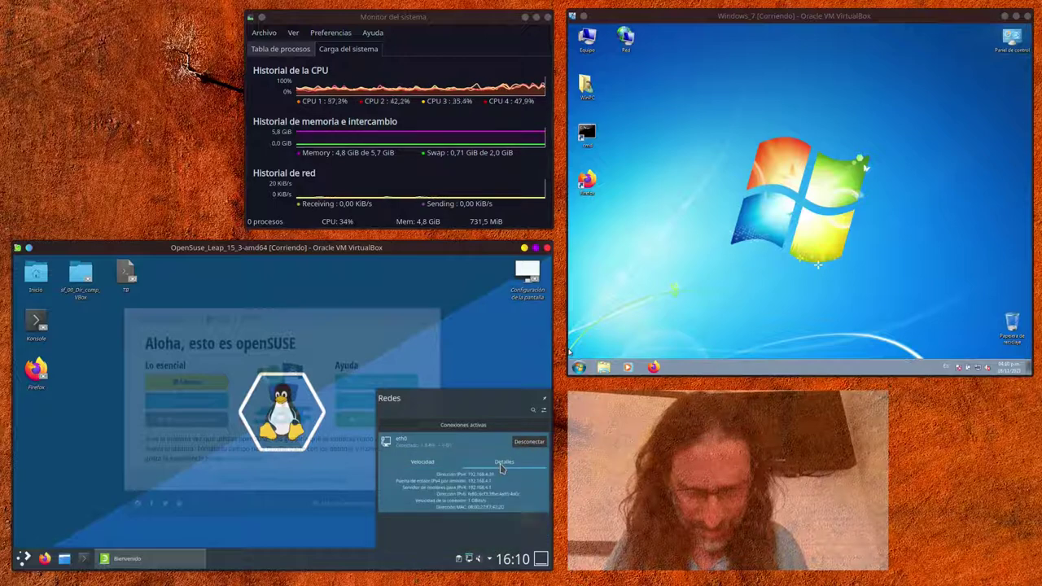
pyautogui.click(437, 463)
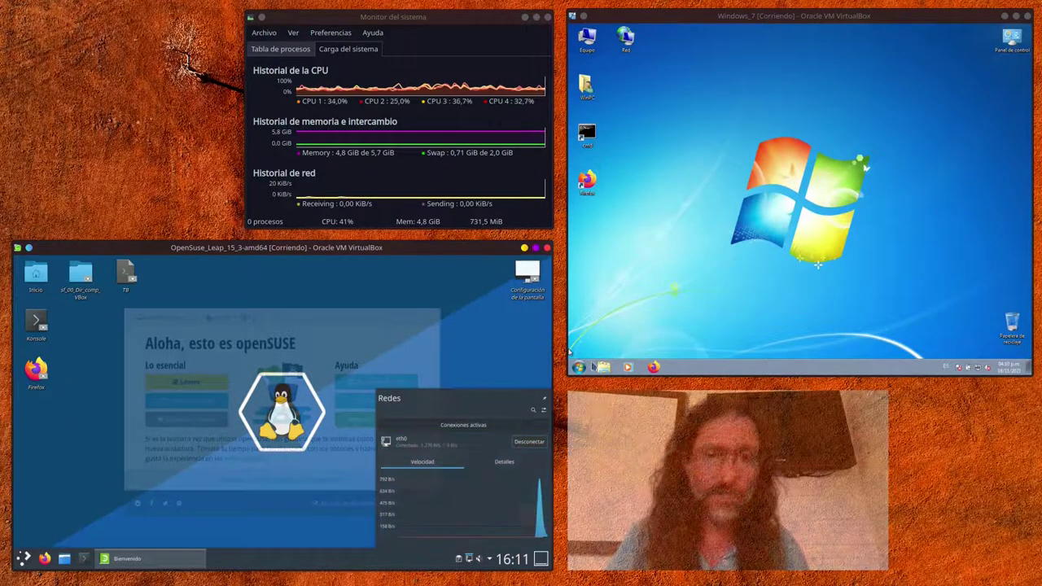
# Step: Examine the host's tecno2G Wi-Fi connection details, including its IPv4 address and gateway, and return to the Windows 7 guest
pyautogui.click(672, 300)
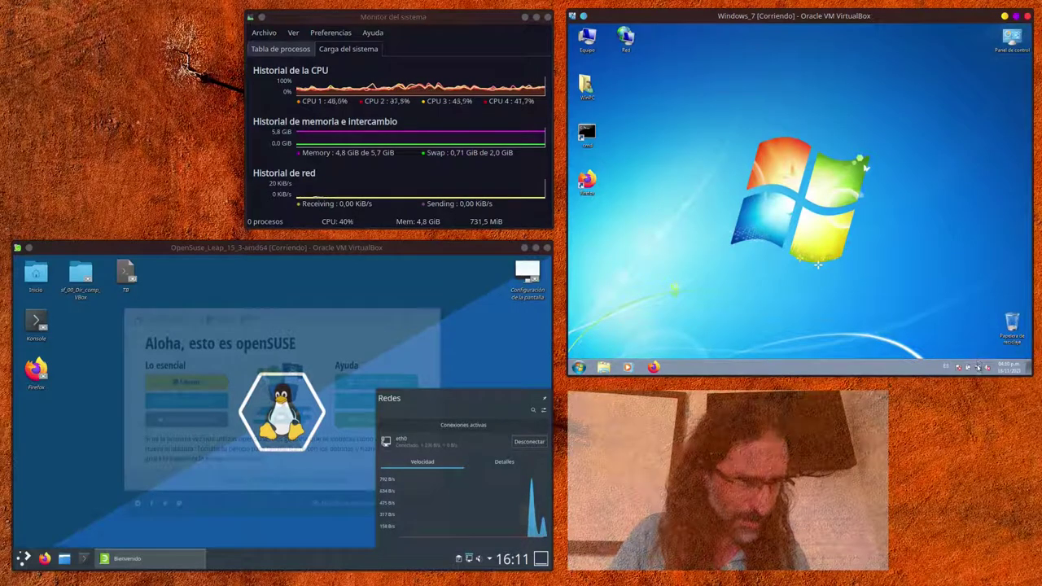
pyautogui.moveTo(979, 367)
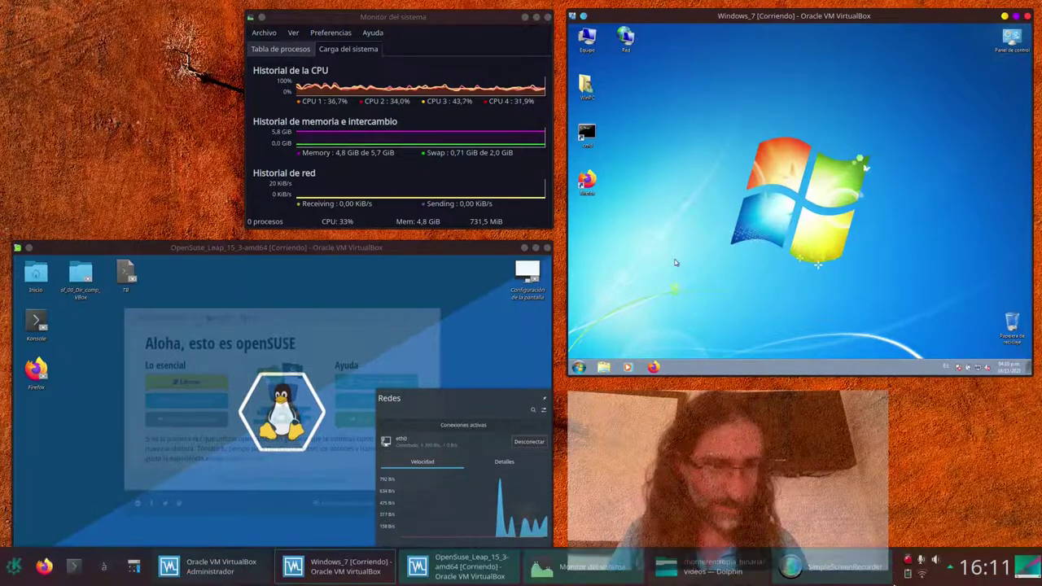
pyautogui.click(922, 575)
pyautogui.moveTo(933, 415)
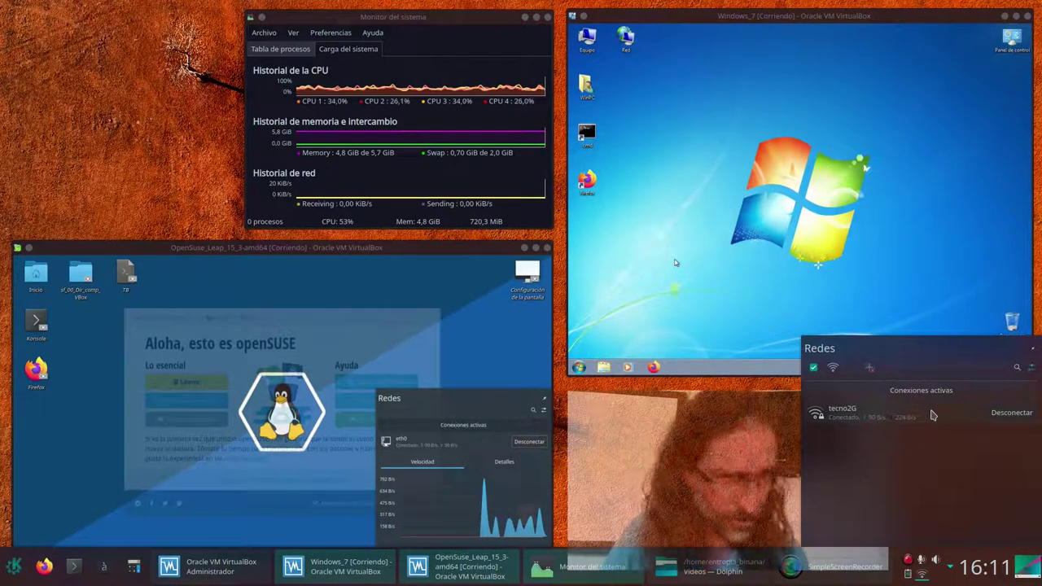
pyautogui.click(933, 415)
pyautogui.click(961, 440)
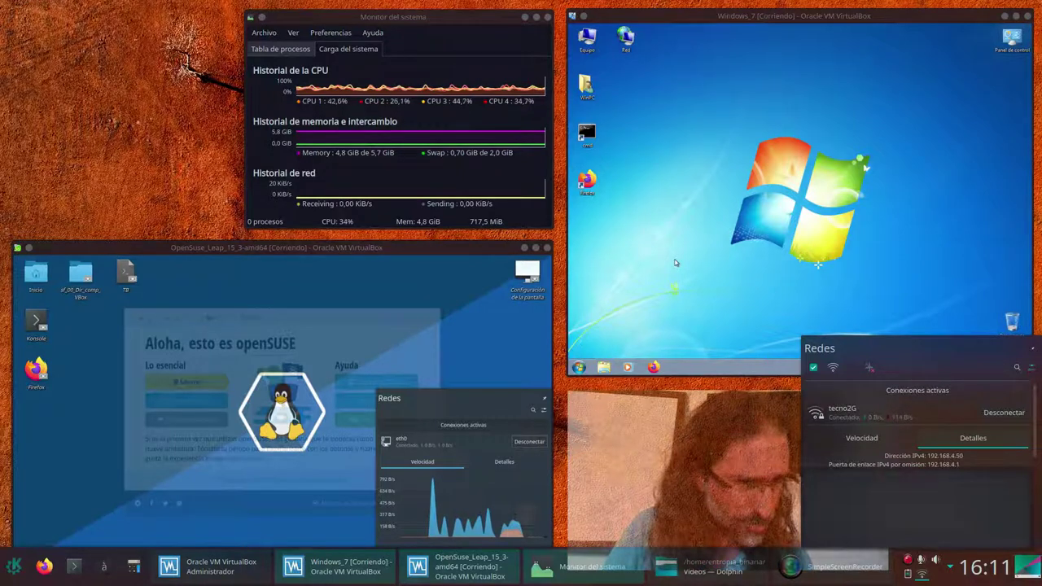
pyautogui.click(866, 235)
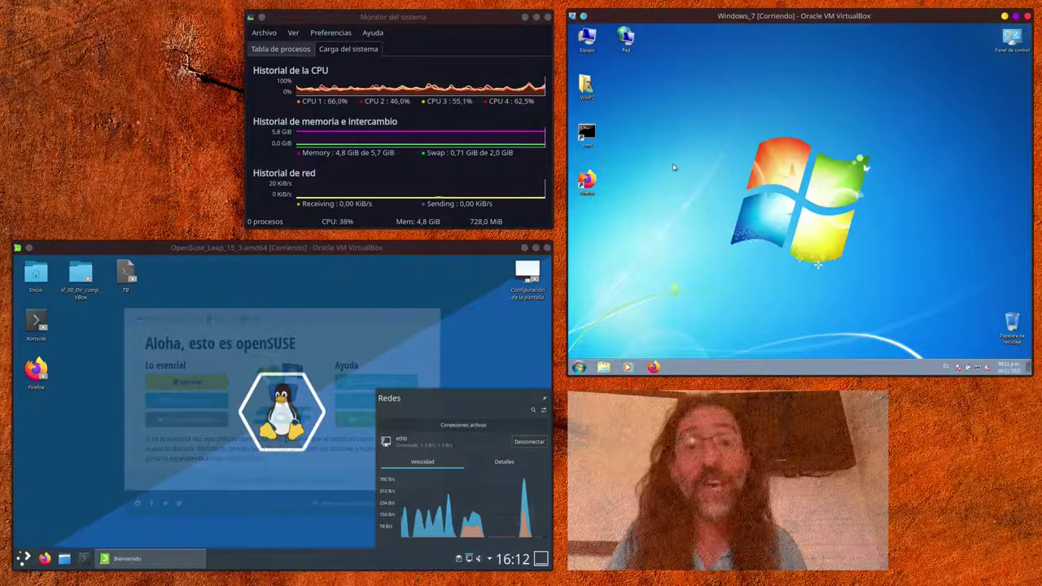
# Step: Open a command prompt in the Windows 7 guest, make its window taller and run ipconfig
pyautogui.doubleClick(590, 137)
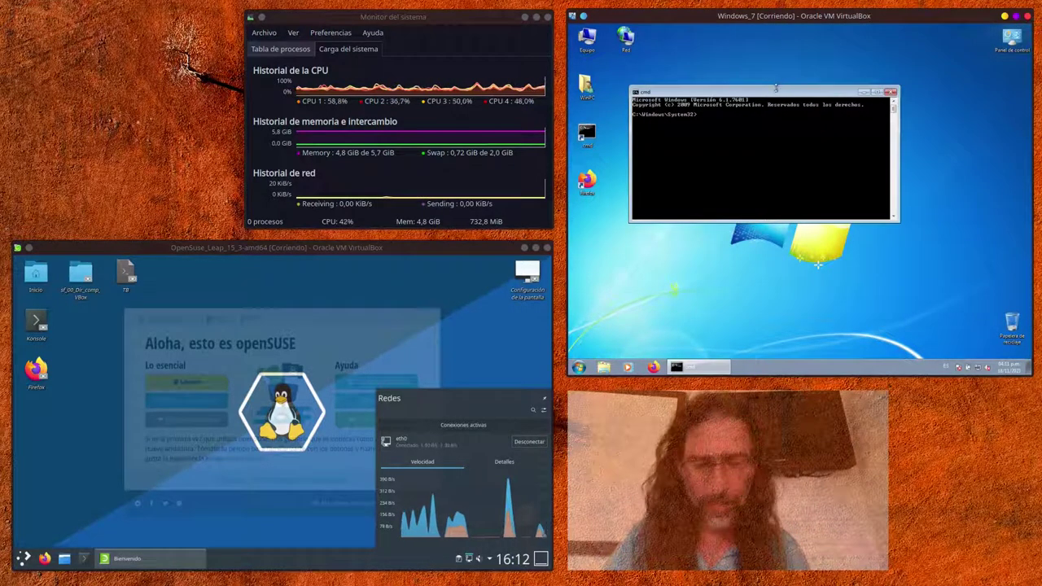
pyautogui.write('ipconfig')
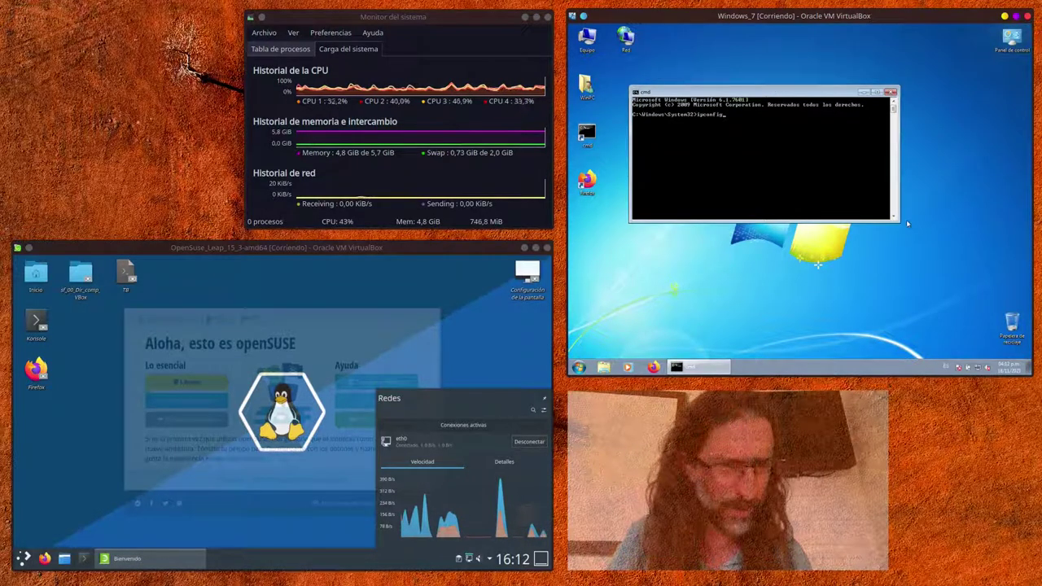
pyautogui.moveTo(902, 226); pyautogui.dragTo(973, 275)
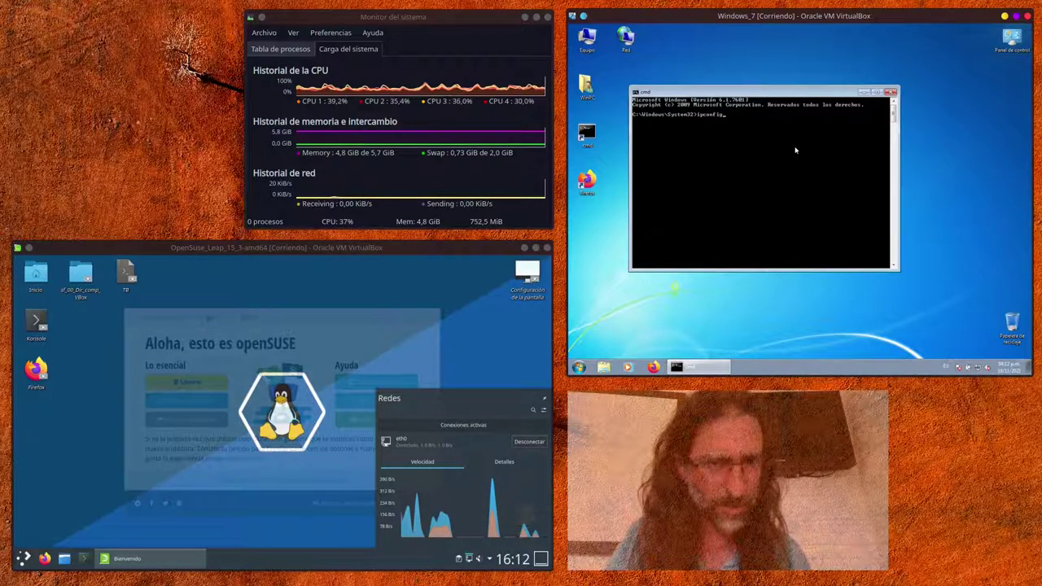
pyautogui.press('Return')
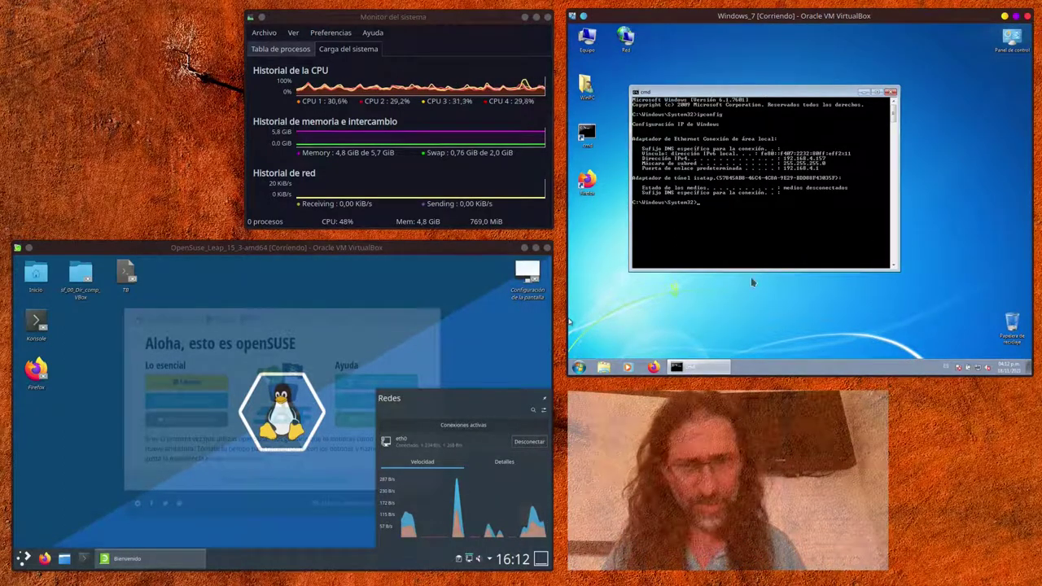
# Step: Open Konsole in the openSUSE guest, widen its window, run "ip address show" and highlight eth0's inet IPv4 address
pyautogui.click(477, 345)
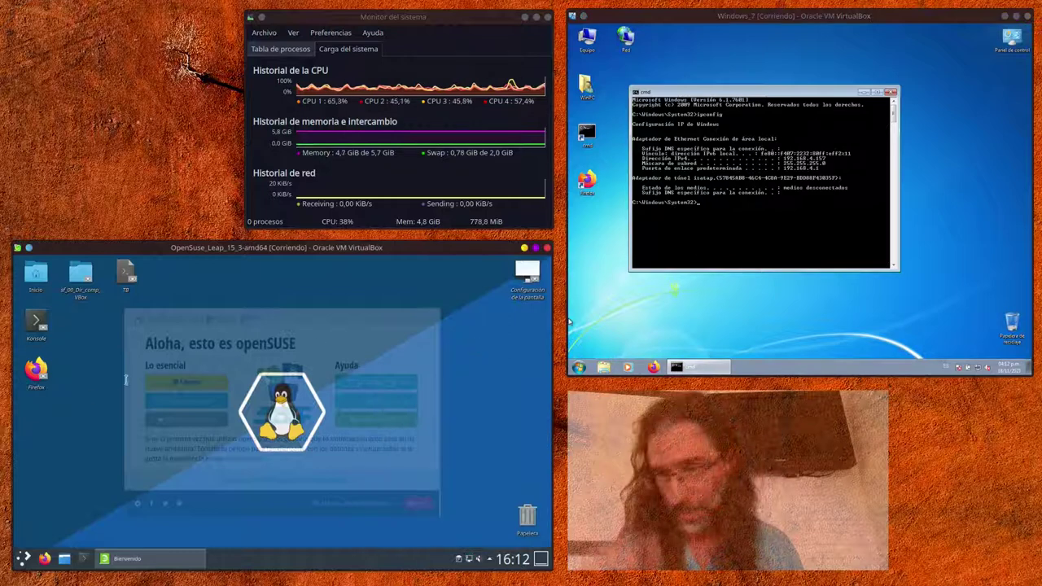
pyautogui.doubleClick(37, 324)
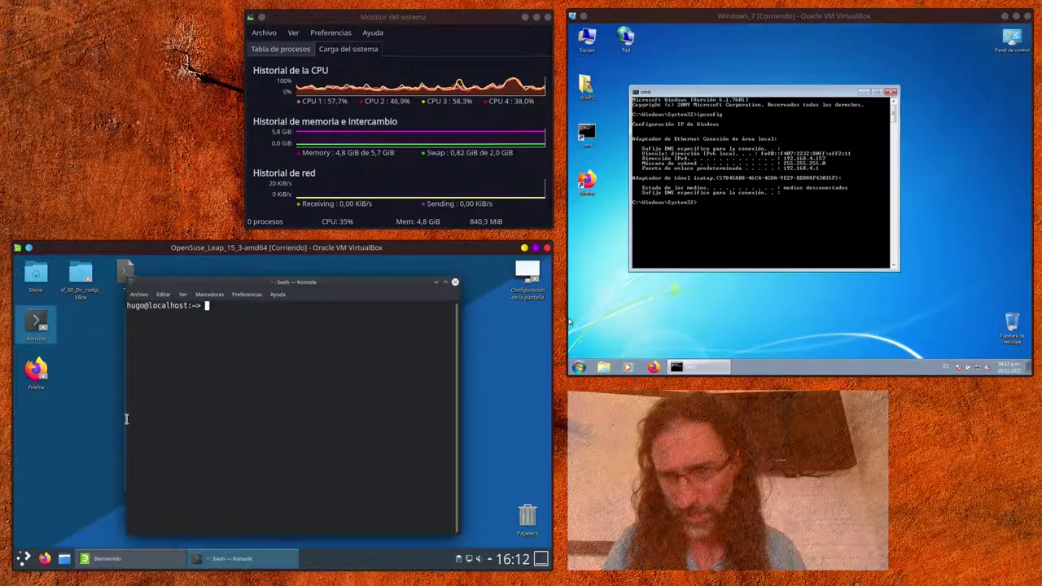
pyautogui.moveTo(125, 418); pyautogui.dragTo(79, 440)
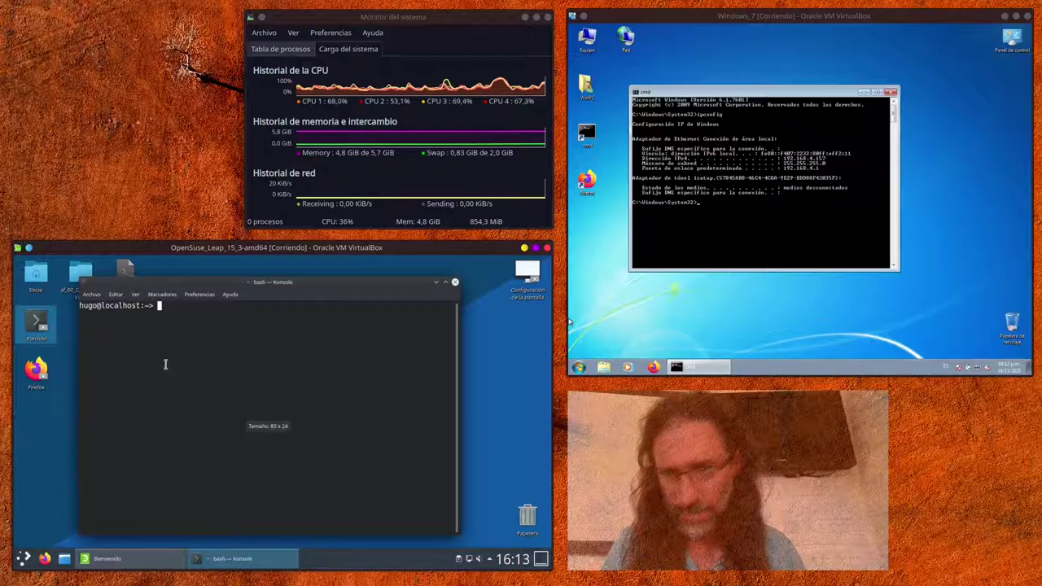
pyautogui.write('ip ')
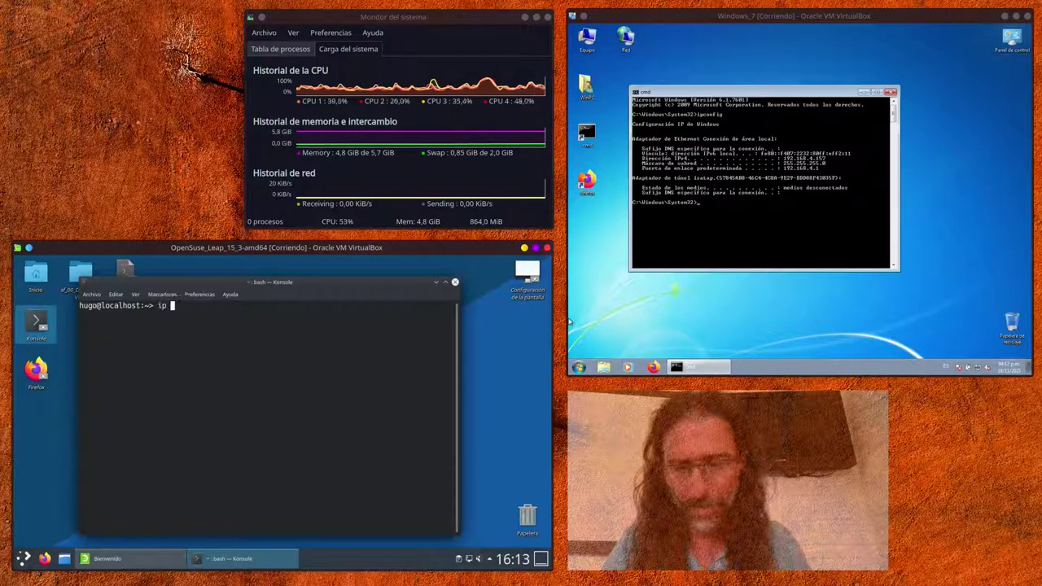
pyautogui.write('address show')
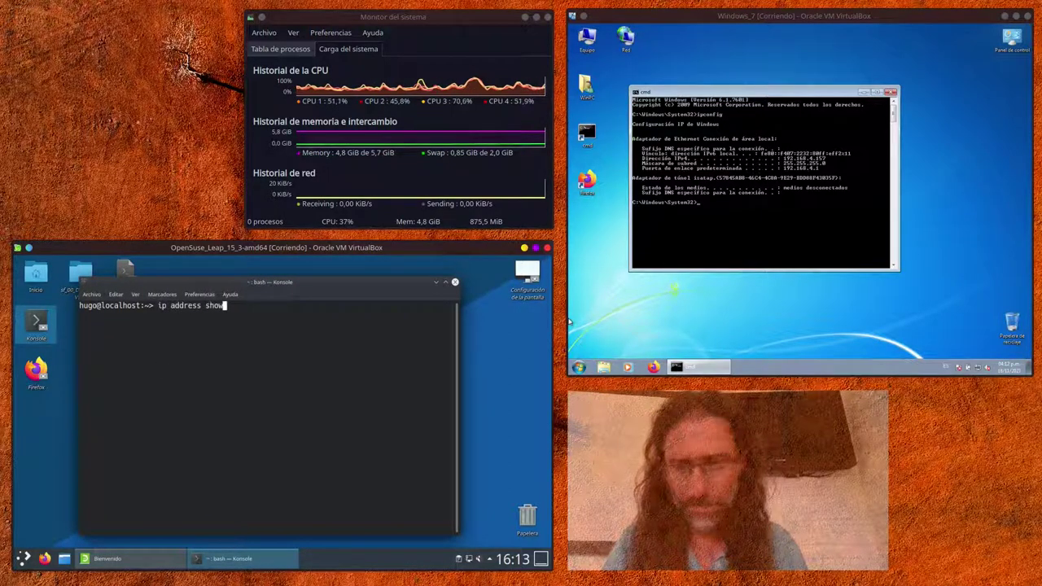
pyautogui.press('Return')
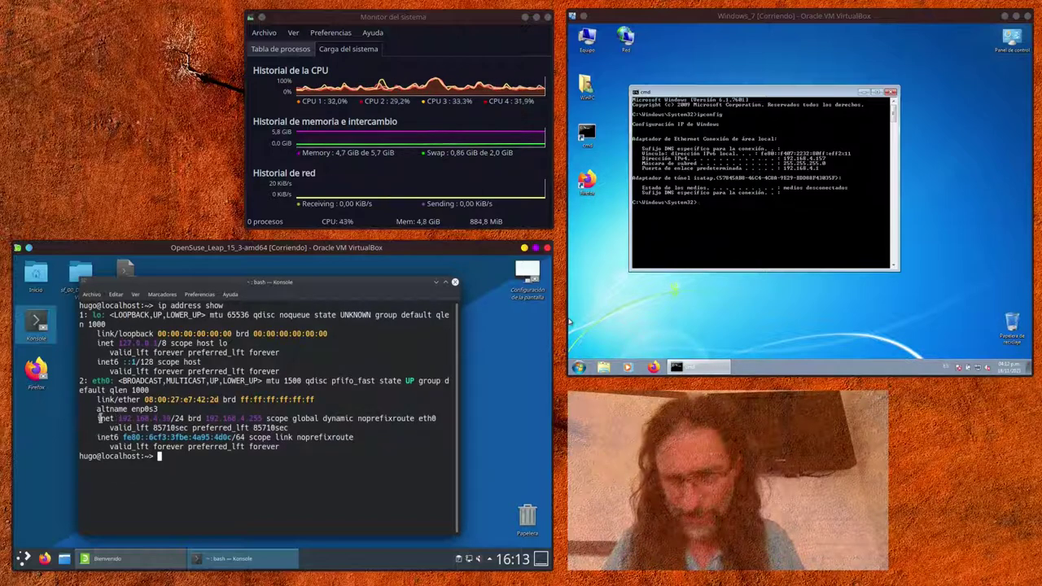
pyautogui.moveTo(97, 417); pyautogui.dragTo(168, 418)
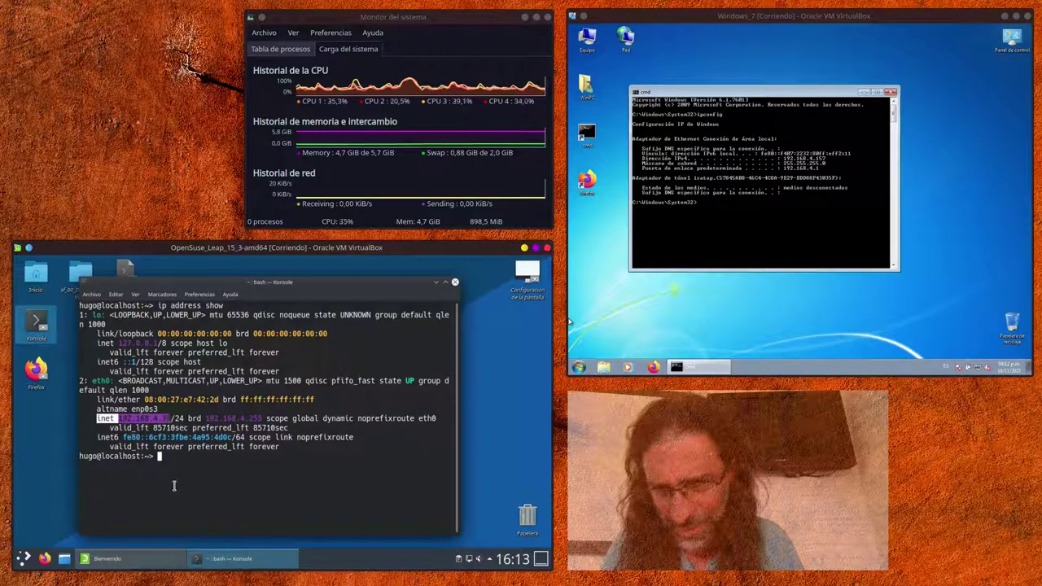